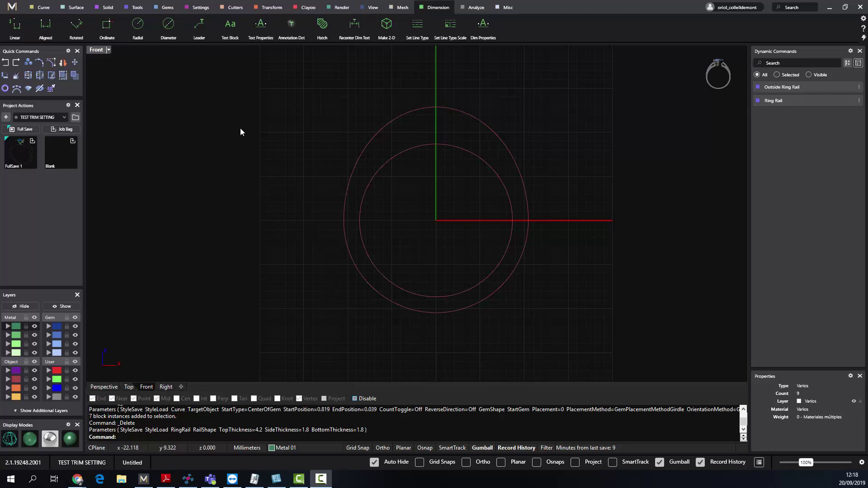
Show the Gems ribbon tab with its gem creation tools.
{"action": "left_click", "coordinate": [165, 8]}
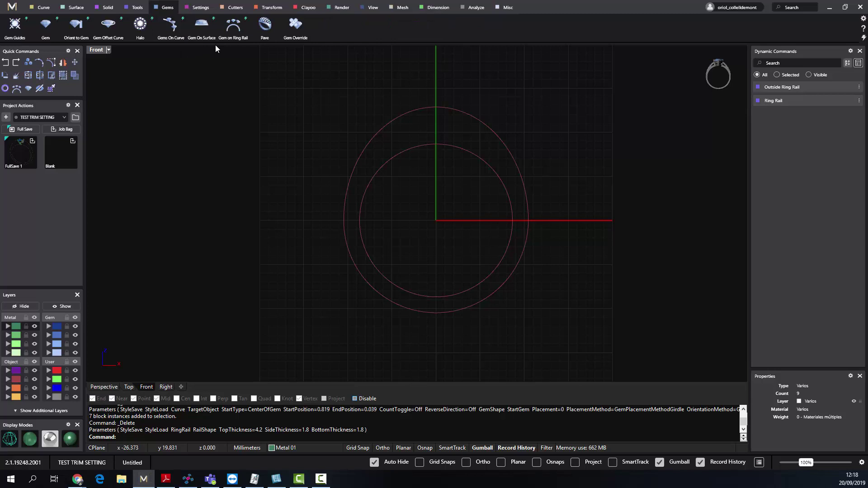
Run Gems On Curve on the outer ring circle to preview 1.75 mm round diamonds at 0.1 spacing.
{"action": "left_click", "coordinate": [176, 36]}
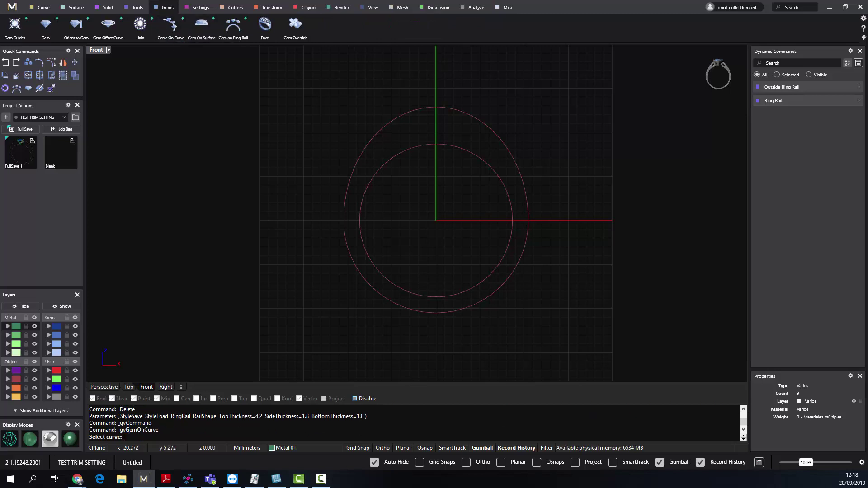
{"action": "left_click", "coordinate": [445, 108]}
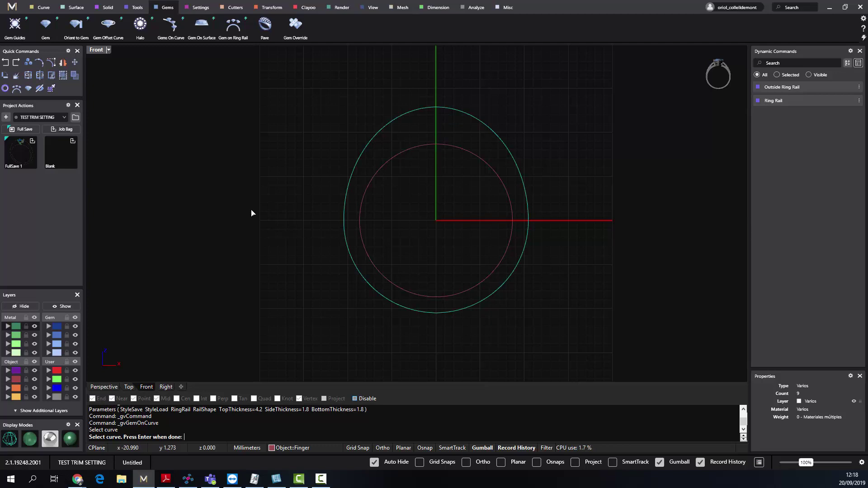
{"action": "key", "text": "Return"}
{"action": "right_click_drag", "start_coordinate": [330, 224], "coordinate": [309, 267]}
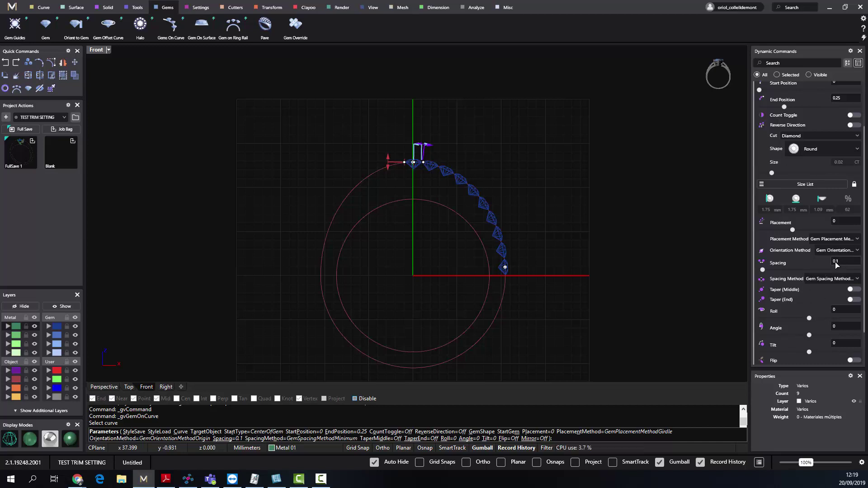
Change the diamond size to 2.40 mm (0.052 ct) from the gem Size List.
{"action": "left_click", "coordinate": [858, 279]}
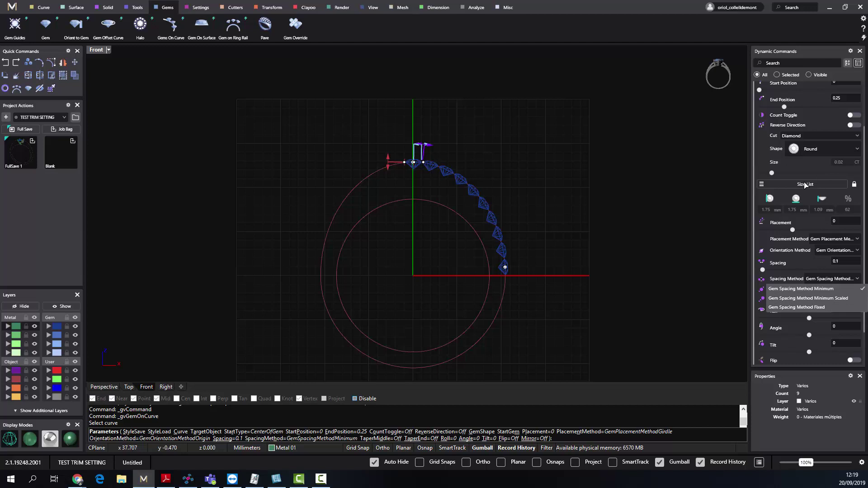
{"action": "left_click", "coordinate": [832, 186]}
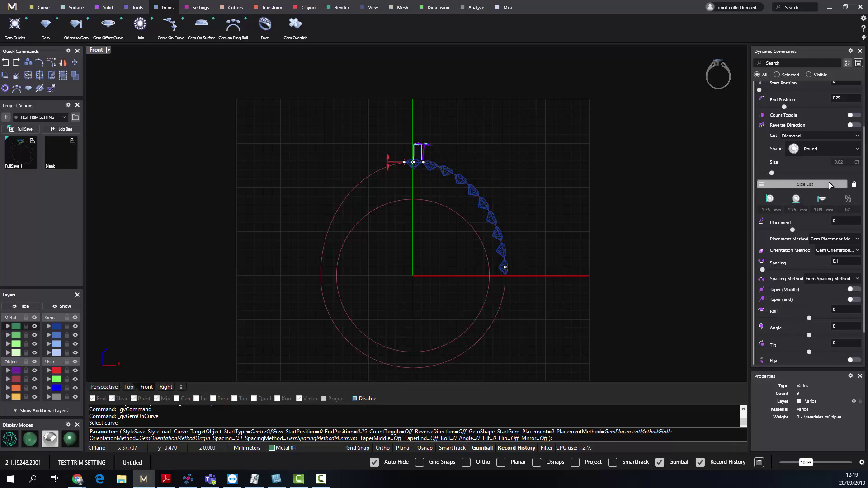
{"action": "left_click", "coordinate": [764, 186]}
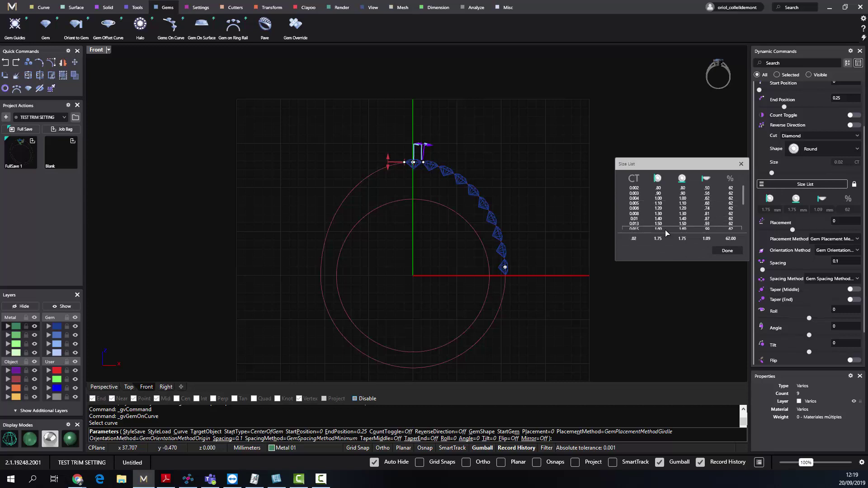
{"action": "scroll", "coordinate": [667, 228], "scroll_direction": "down", "scroll_amount": 3}
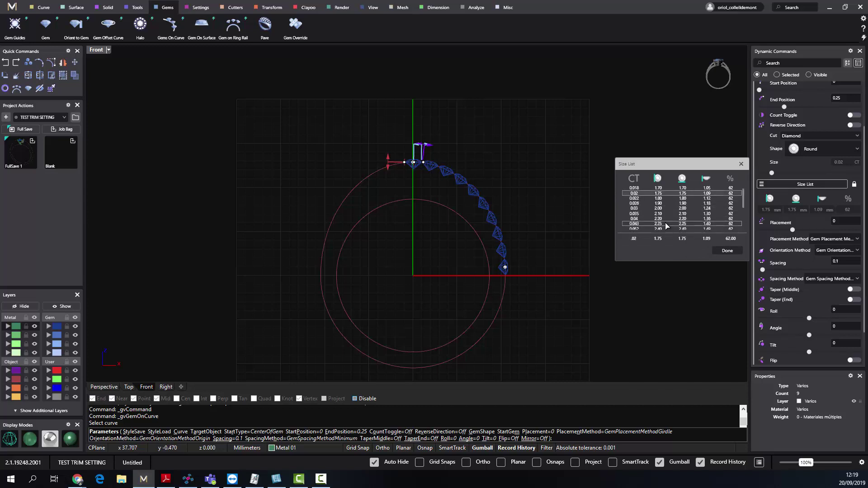
{"action": "left_click", "coordinate": [665, 214]}
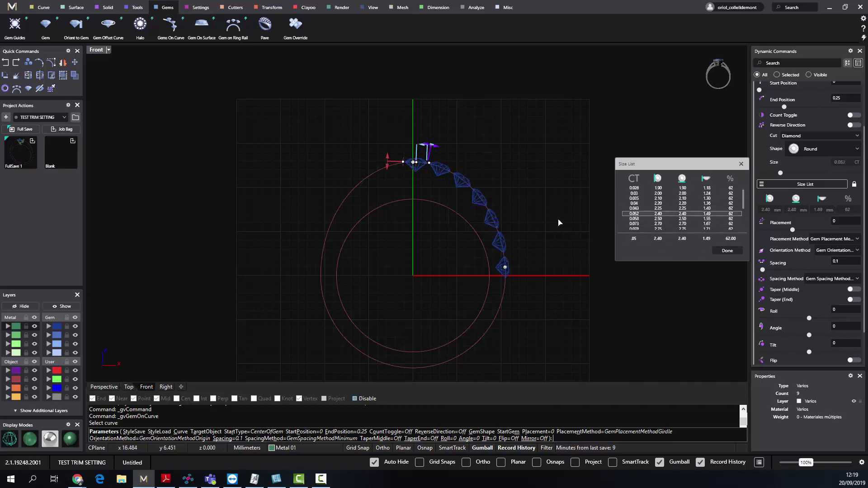
{"action": "left_click", "coordinate": [741, 164]}
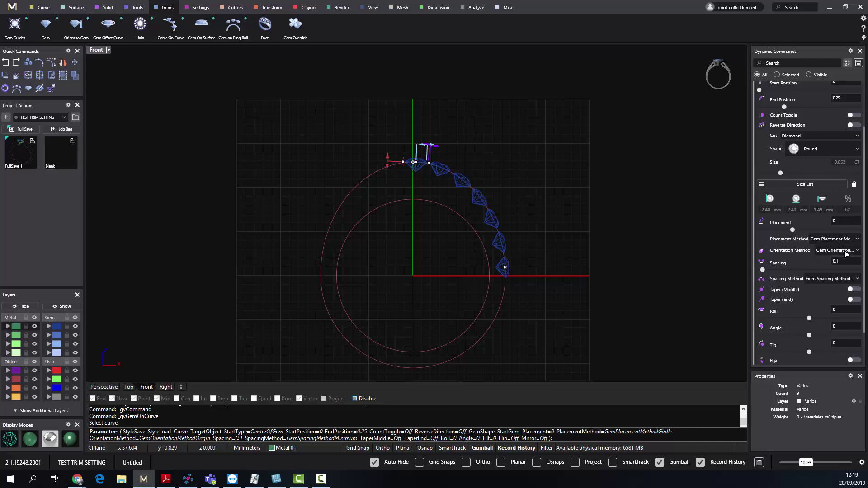
Set gem spacing to 0.2 and bring up the three spacing method options.
{"action": "left_click", "coordinate": [840, 279]}
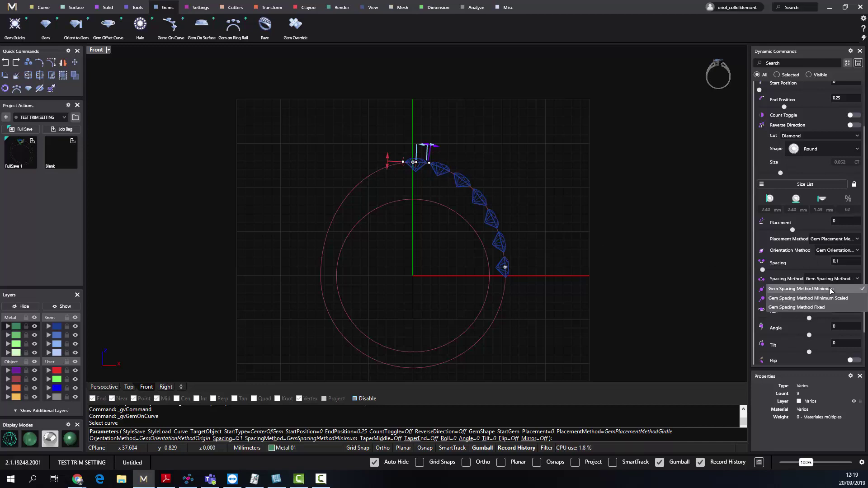
{"action": "left_click", "coordinate": [841, 264]}
{"action": "left_click", "coordinate": [843, 263]}
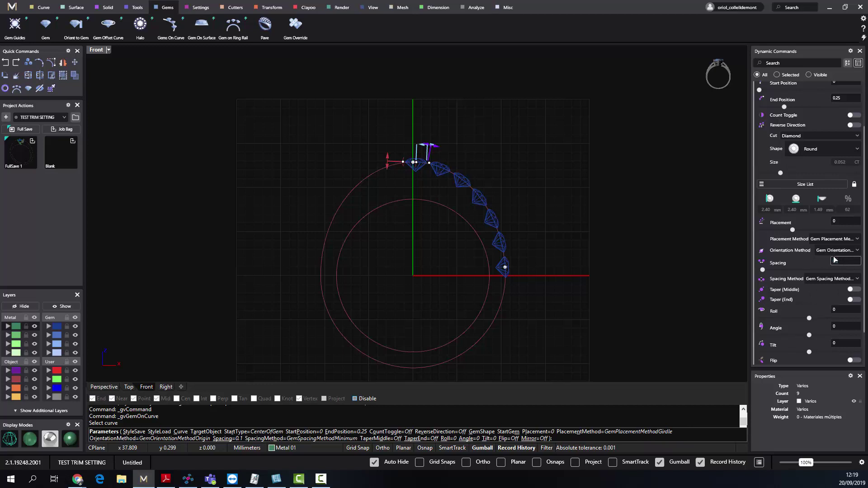
{"action": "type", "text": "0.2"}
{"action": "key", "text": "Return"}
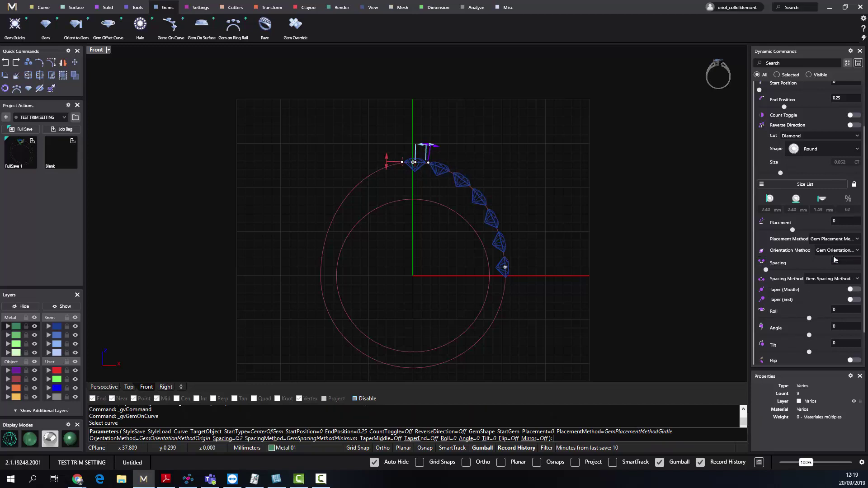
{"action": "left_click", "coordinate": [838, 279]}
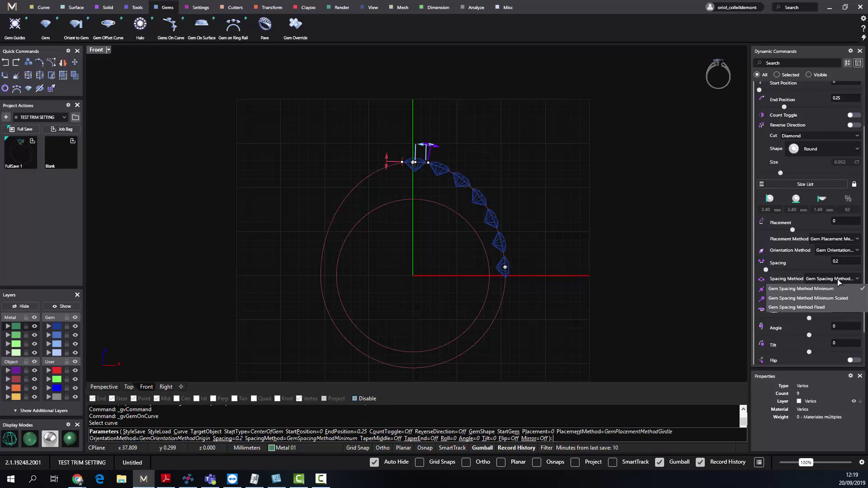
{"action": "scroll", "coordinate": [400, 184], "scroll_direction": "up", "scroll_amount": 3}
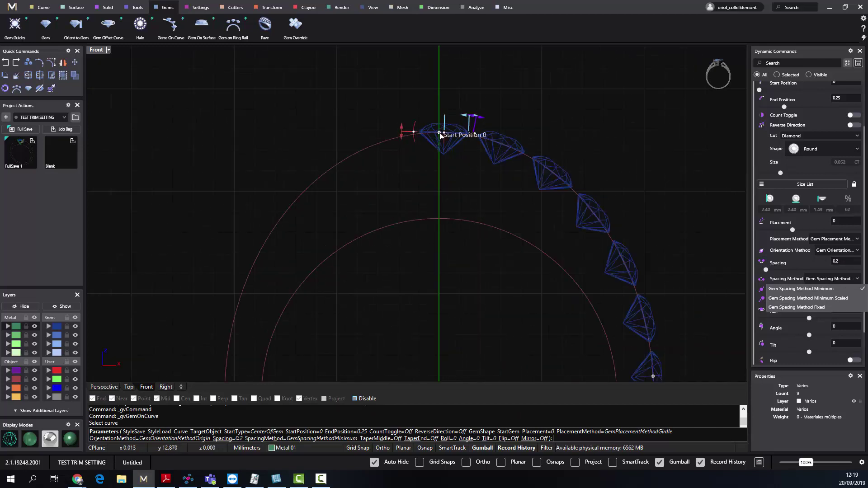
Drag the row's start position along the outer rail to about 0.946.
{"action": "left_click", "coordinate": [436, 136]}
{"action": "left_click_drag", "start_coordinate": [436, 135], "coordinate": [417, 142]}
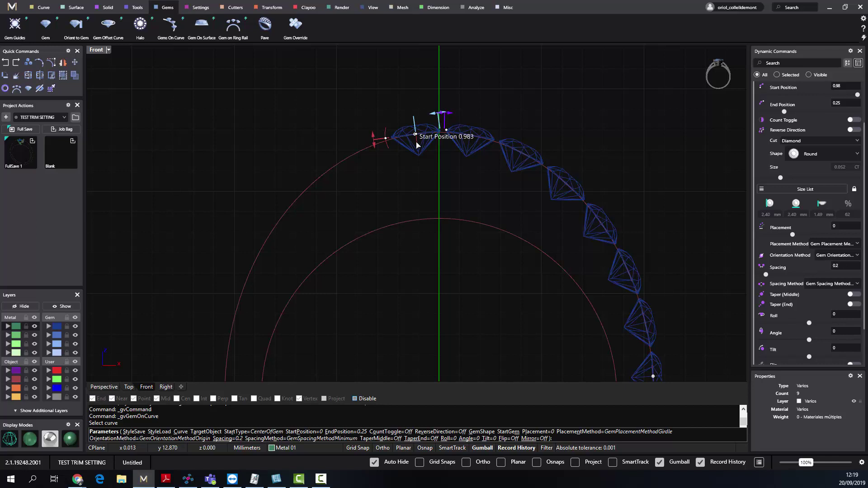
{"action": "left_click_drag", "start_coordinate": [416, 143], "coordinate": [415, 142]}
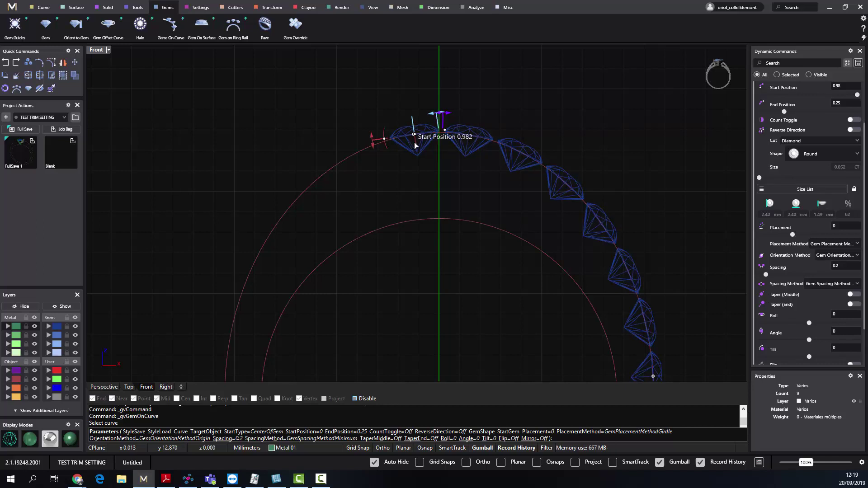
{"action": "left_click_drag", "start_coordinate": [415, 144], "coordinate": [374, 169]}
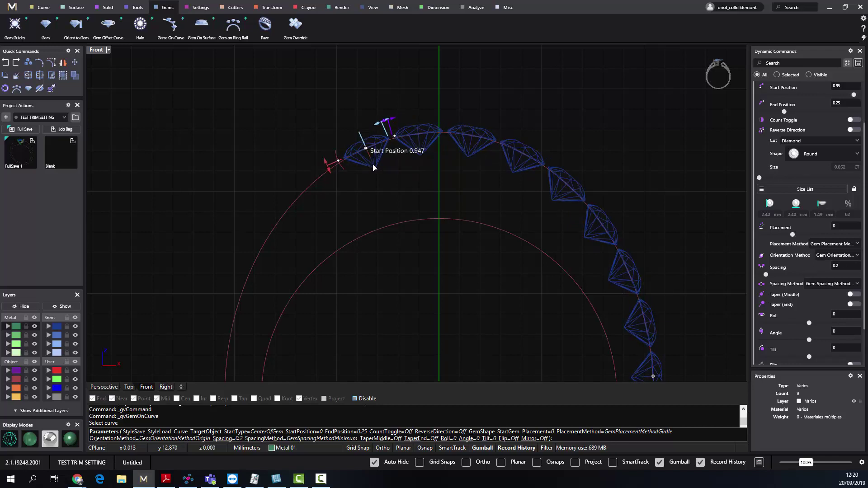
{"action": "left_click_drag", "start_coordinate": [374, 168], "coordinate": [374, 168]}
{"action": "left_click_drag", "start_coordinate": [374, 168], "coordinate": [374, 168]}
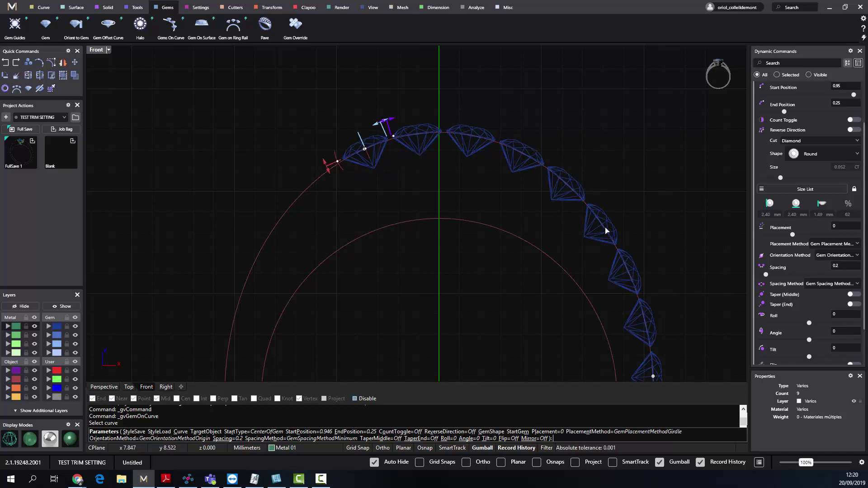
Use Minimum Scaled spacing and move the row's start position to 0.869.
{"action": "left_click", "coordinate": [856, 284]}
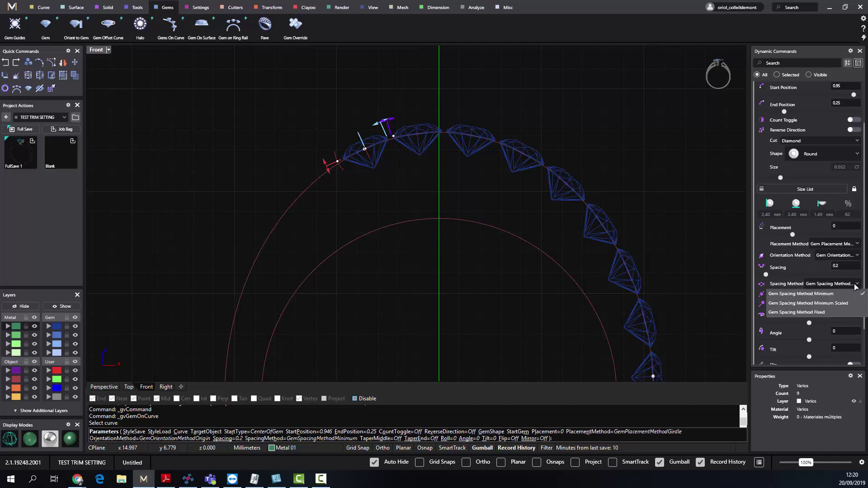
{"action": "left_click", "coordinate": [829, 304]}
{"action": "scroll", "coordinate": [500, 197], "scroll_direction": "down", "scroll_amount": 2}
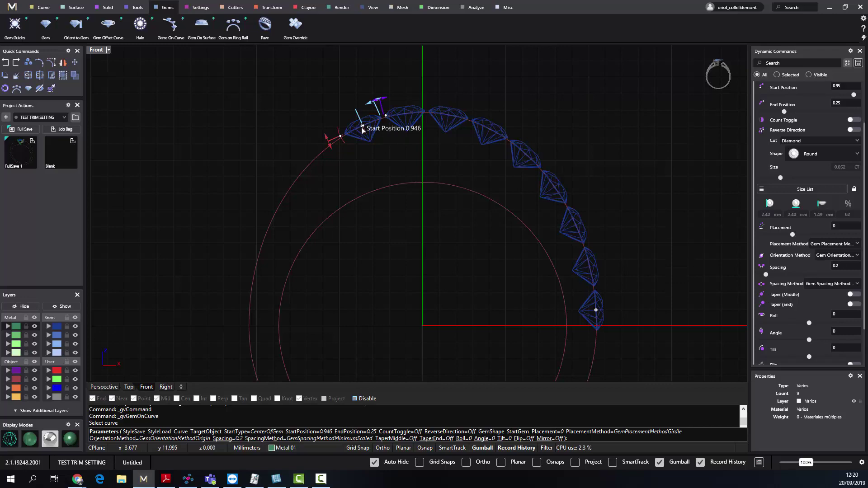
{"action": "scroll", "coordinate": [363, 125], "scroll_direction": "up", "scroll_amount": 3}
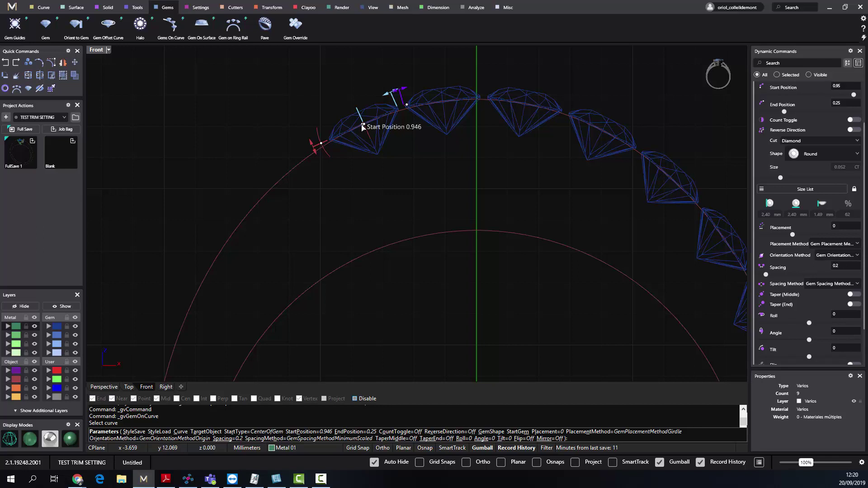
{"action": "left_click_drag", "start_coordinate": [363, 127], "coordinate": [304, 182]}
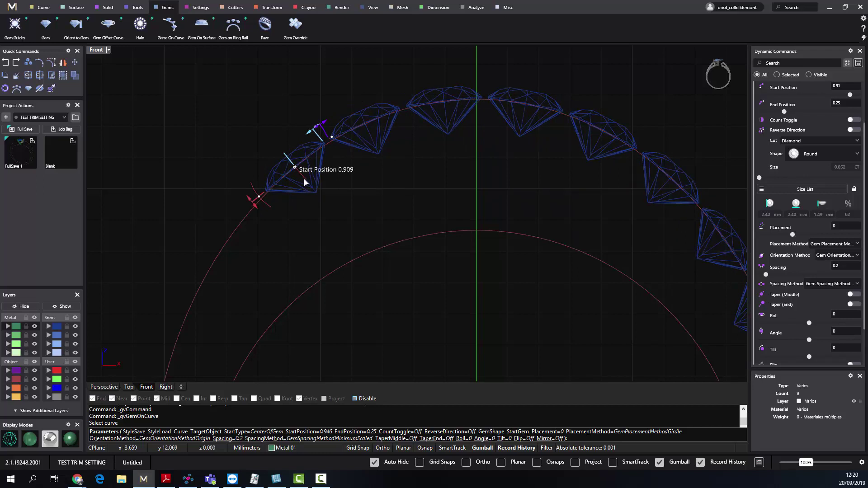
{"action": "left_click_drag", "start_coordinate": [306, 183], "coordinate": [252, 245]}
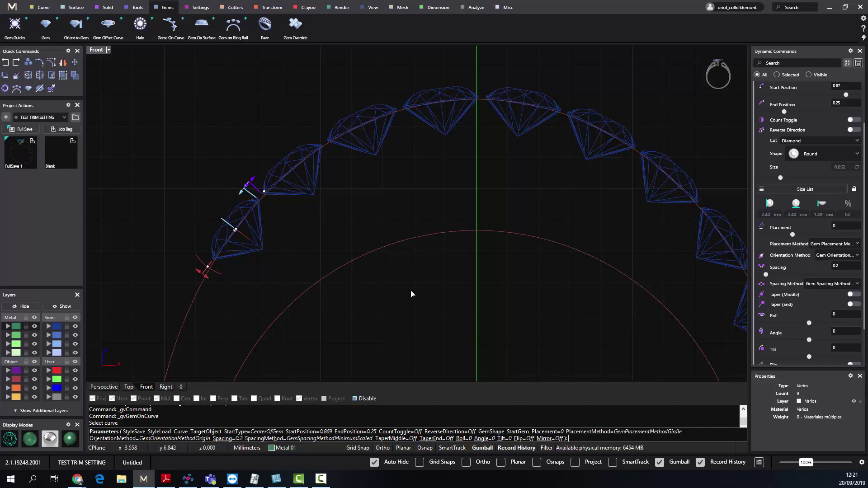
Use Fixed spacing and drag the row's start position down to 0.761.
{"action": "left_click", "coordinate": [856, 285]}
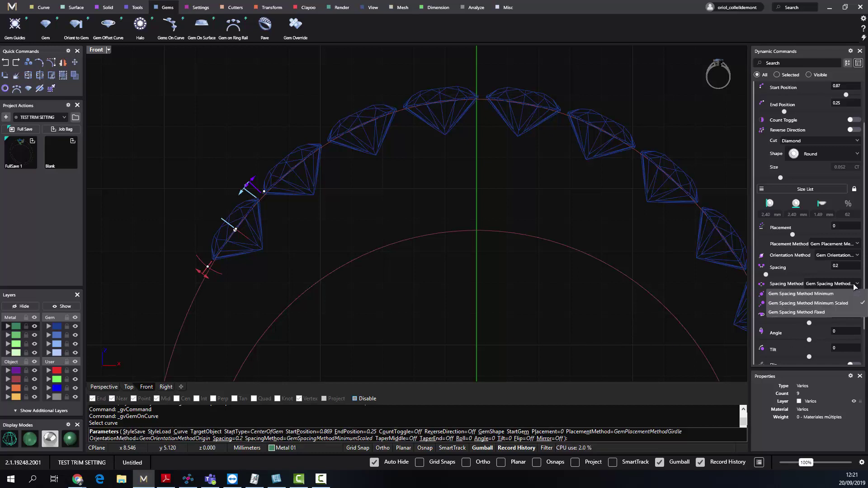
{"action": "left_click", "coordinate": [818, 312]}
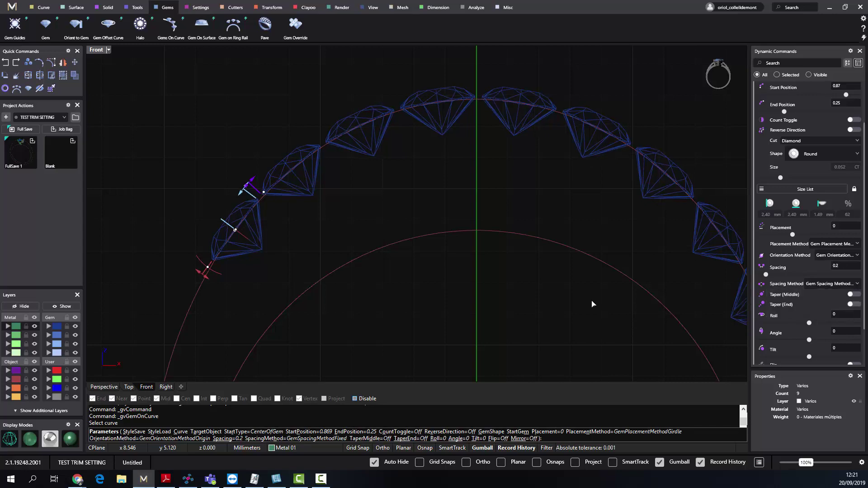
{"action": "scroll", "coordinate": [409, 251], "scroll_direction": "down", "scroll_amount": 3}
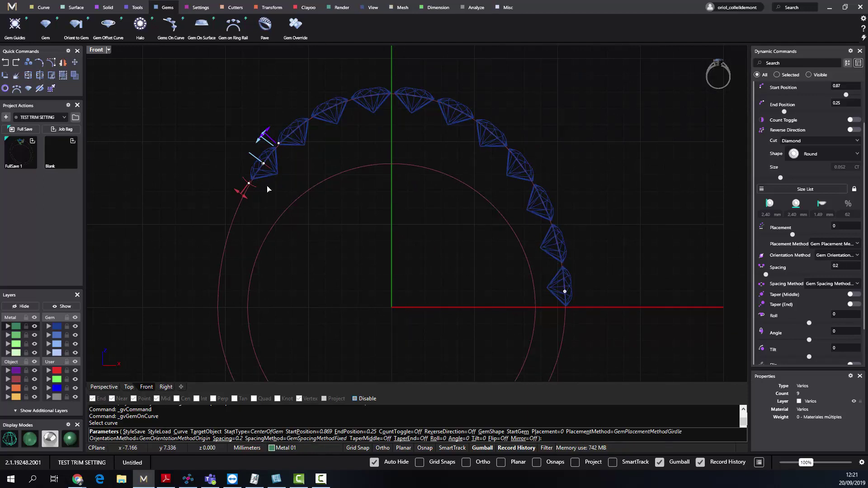
{"action": "scroll", "coordinate": [264, 165], "scroll_direction": "up", "scroll_amount": 2}
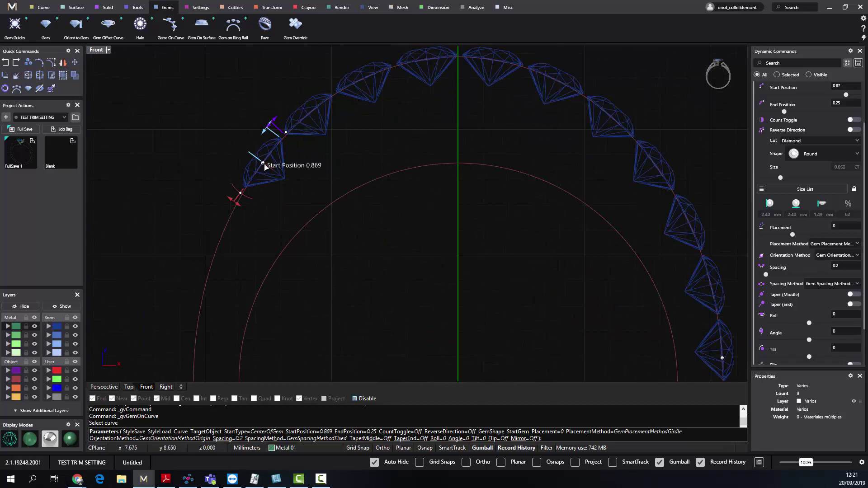
{"action": "left_click_drag", "start_coordinate": [265, 167], "coordinate": [185, 340]}
{"action": "scroll", "coordinate": [355, 276], "scroll_direction": "down", "scroll_amount": 5}
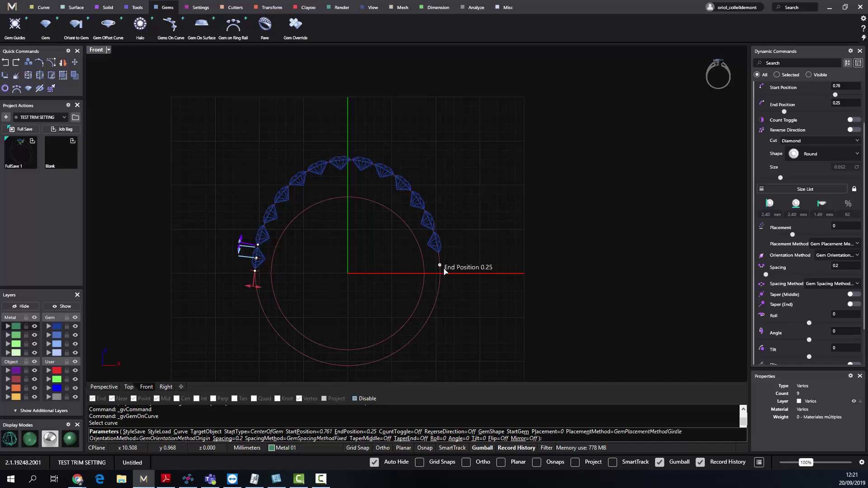
{"action": "scroll", "coordinate": [218, 149], "scroll_direction": "down", "scroll_amount": 1}
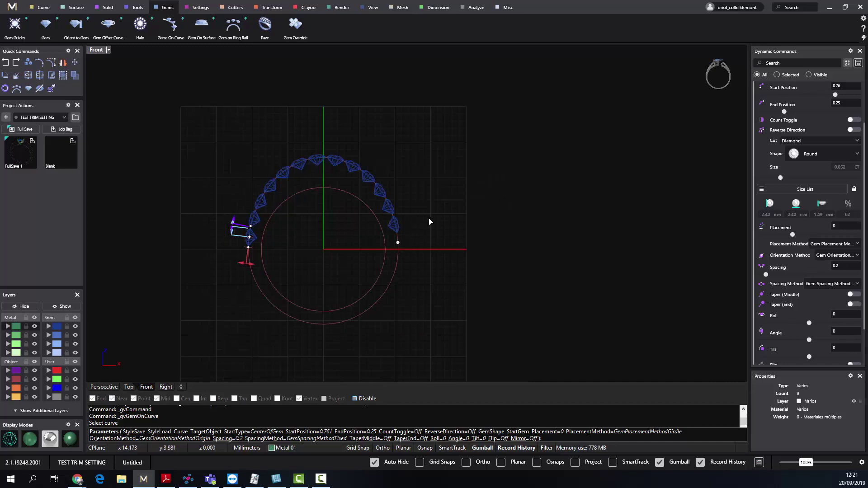
{"action": "scroll", "coordinate": [433, 226], "scroll_direction": "down", "scroll_amount": 1}
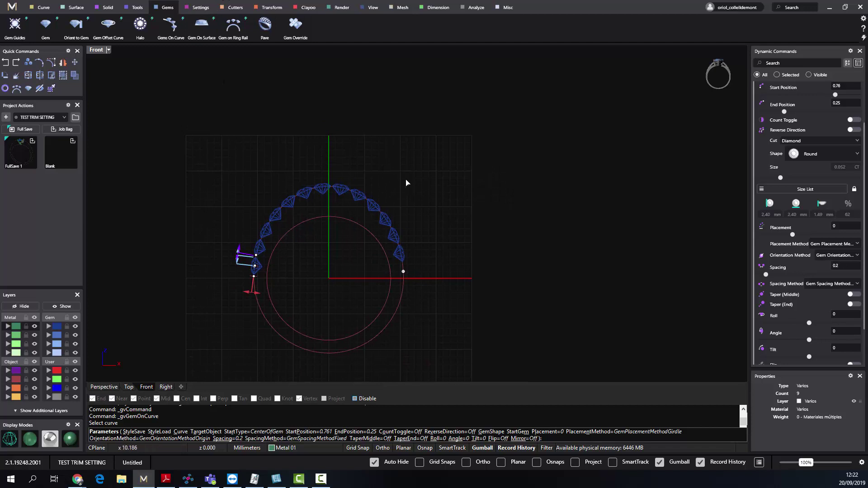
{"action": "right_click_drag", "start_coordinate": [407, 184], "coordinate": [432, 169]}
{"action": "scroll", "coordinate": [825, 174], "scroll_direction": "up", "scroll_amount": 3}
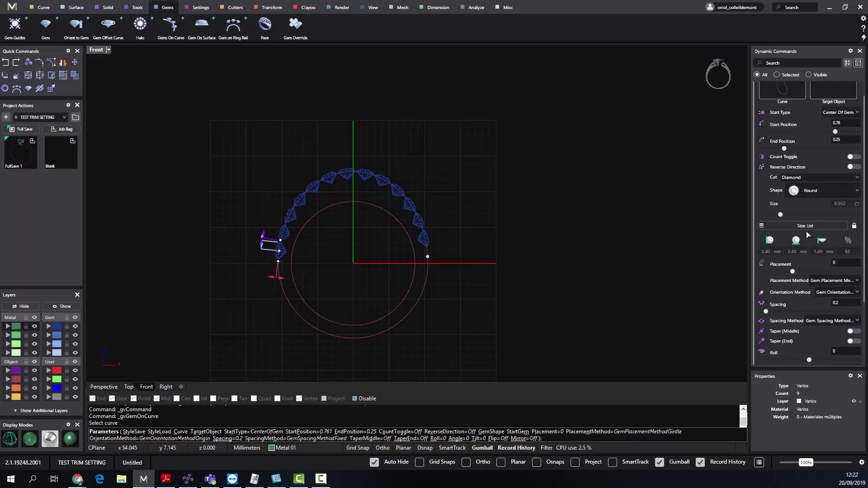